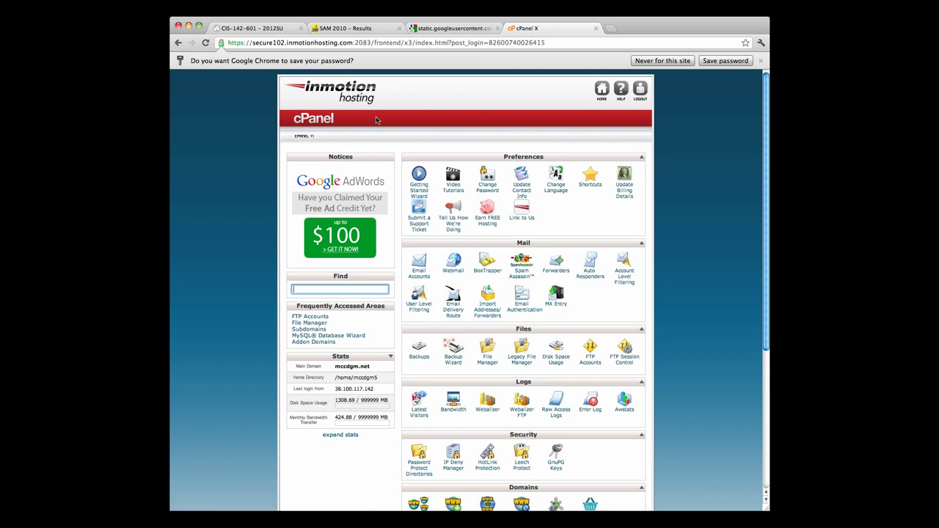
Scroll down the cPanel home page and launch File Manager from the Files section.
{"action": "scroll", "coordinate": [376, 120], "scroll_direction": "down", "scroll_amount": 1}
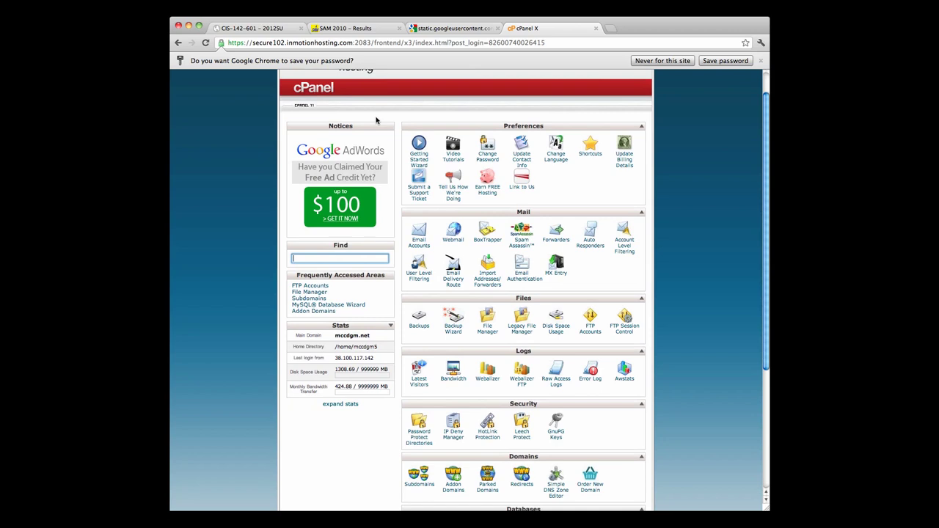
{"action": "scroll", "coordinate": [375, 120], "scroll_direction": "down", "scroll_amount": 1}
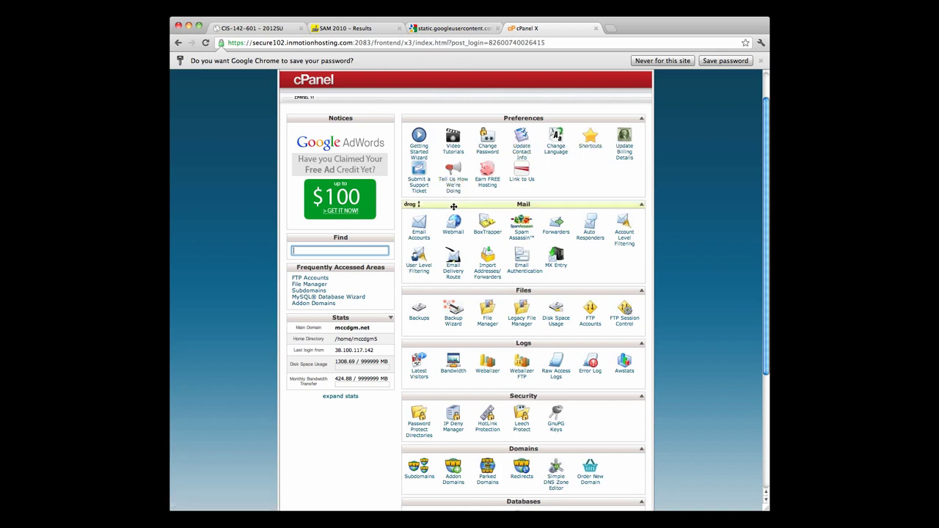
{"action": "scroll", "coordinate": [452, 231], "scroll_direction": "down", "scroll_amount": 2}
{"action": "scroll", "coordinate": [452, 232], "scroll_direction": "down", "scroll_amount": 2}
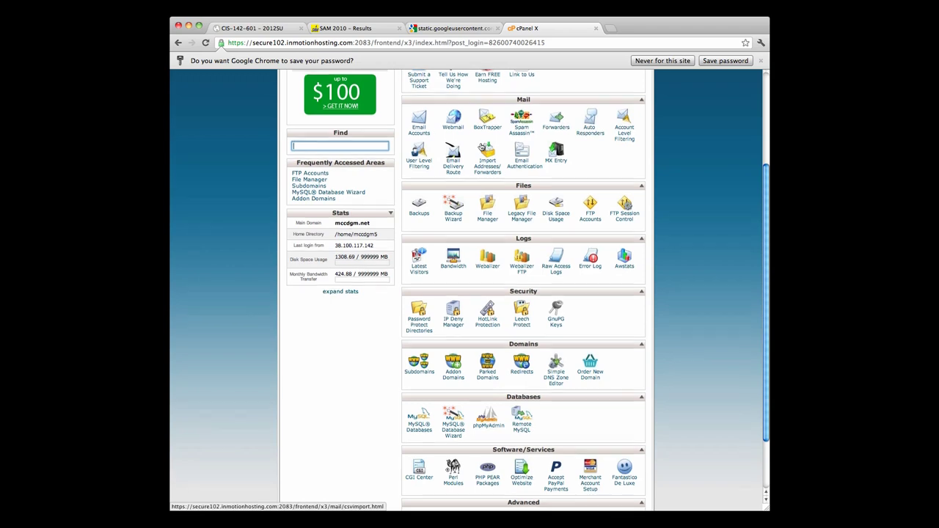
{"action": "scroll", "coordinate": [481, 146], "scroll_direction": "down", "scroll_amount": 3}
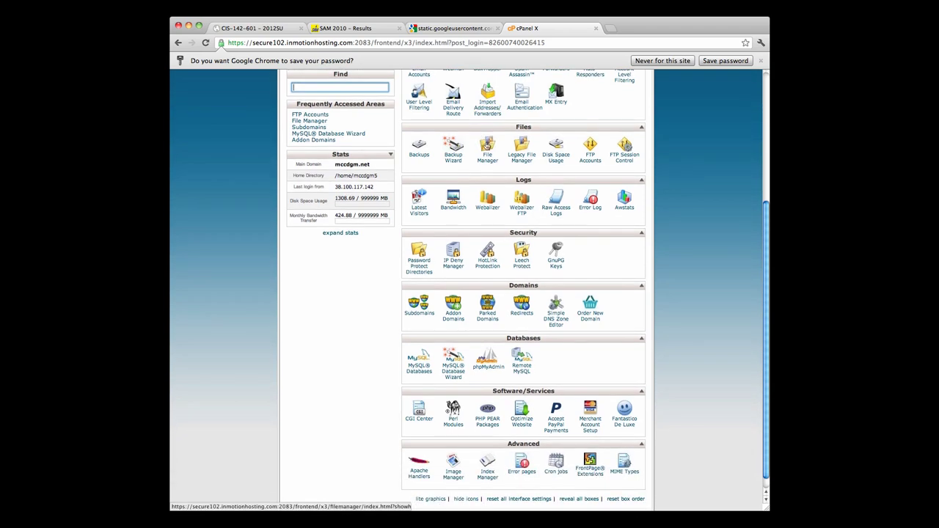
{"action": "left_click", "coordinate": [487, 147]}
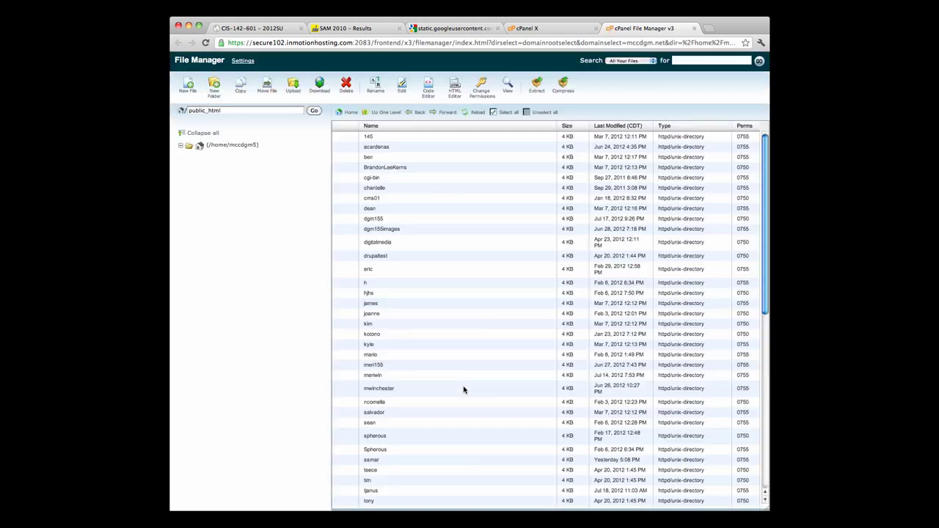
In public_html, open the student folder holding lesson4–lesson14, finalproject and index.html.
{"action": "scroll", "coordinate": [464, 387], "scroll_direction": "down", "scroll_amount": 10}
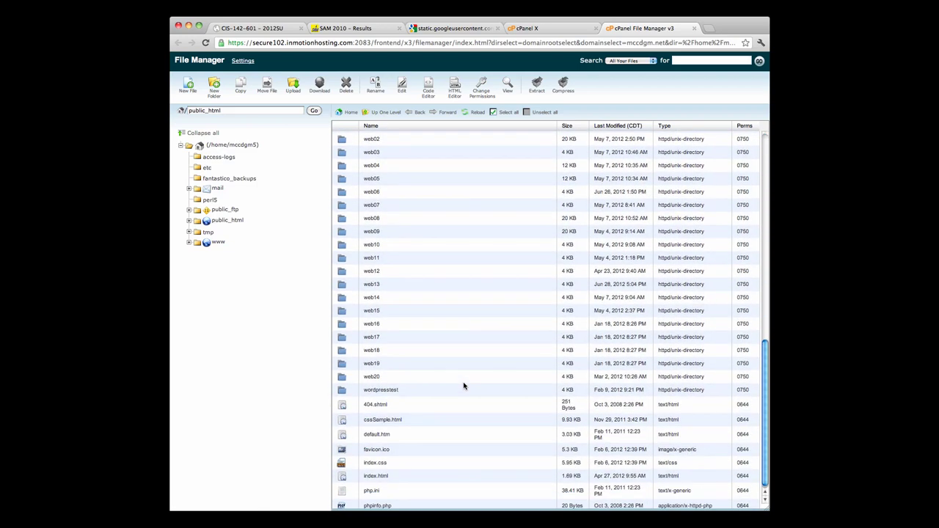
{"action": "scroll", "coordinate": [464, 387], "scroll_direction": "up", "scroll_amount": 10}
{"action": "scroll", "coordinate": [463, 387], "scroll_direction": "up", "scroll_amount": 3}
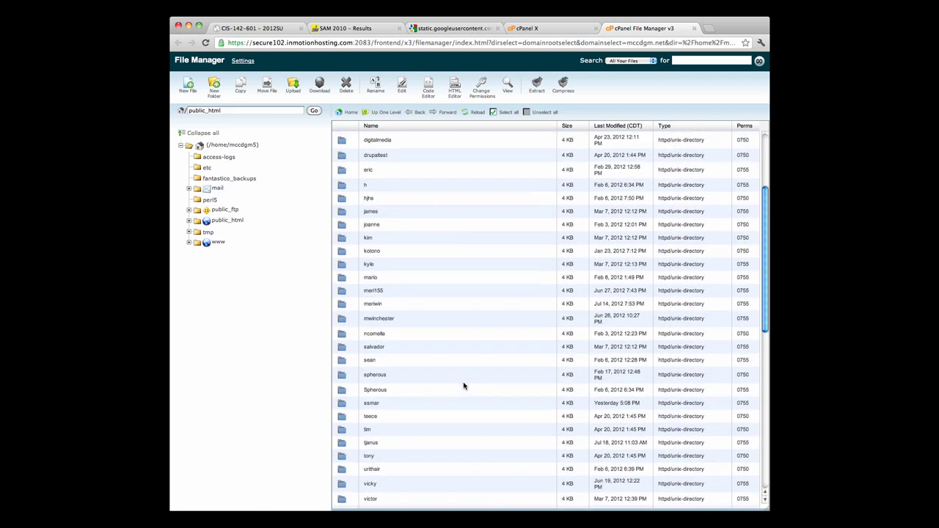
{"action": "double_click", "coordinate": [341, 305]}
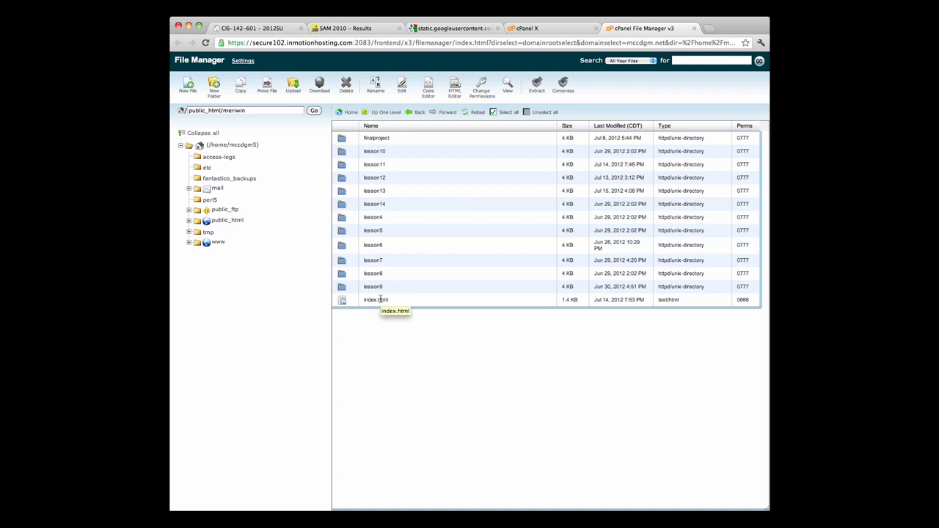
Download index.html, keep it past Chrome's warning, and go up to public_html.
{"action": "left_click", "coordinate": [342, 302]}
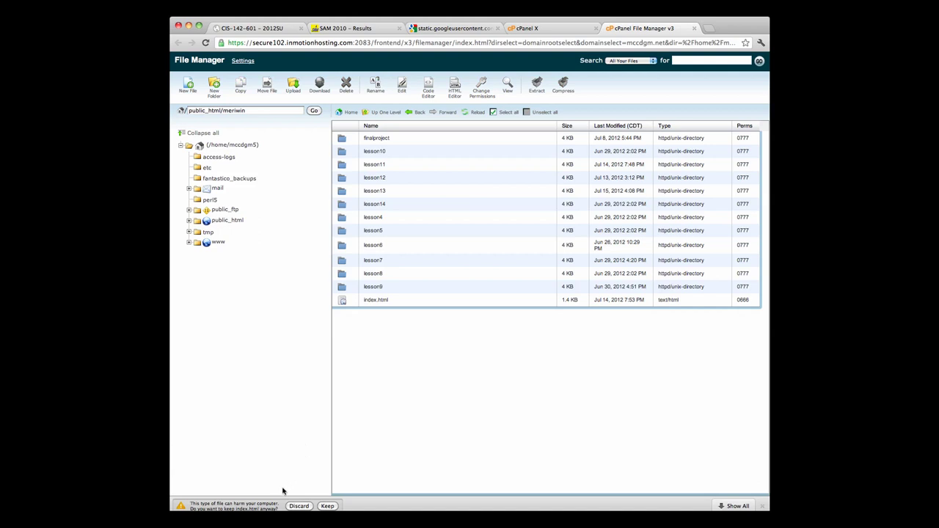
{"action": "left_click", "coordinate": [325, 506]}
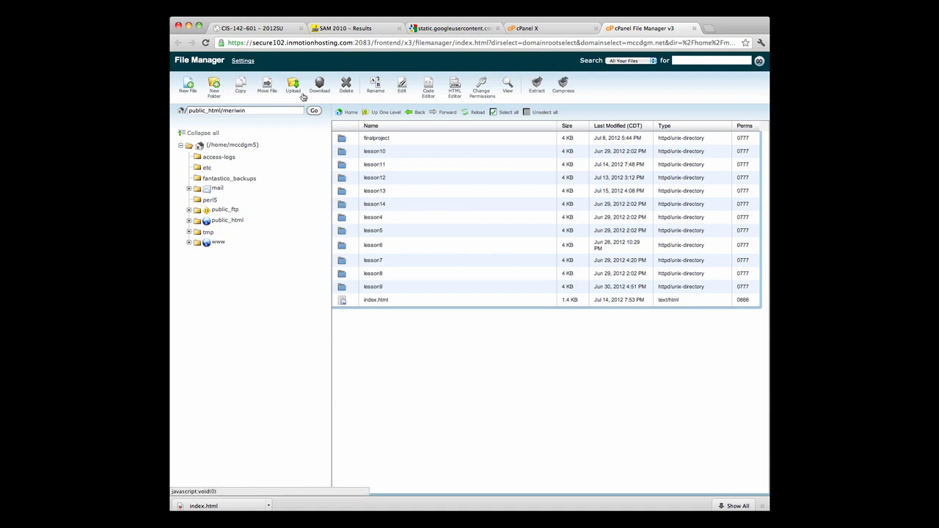
{"action": "left_click", "coordinate": [372, 112]}
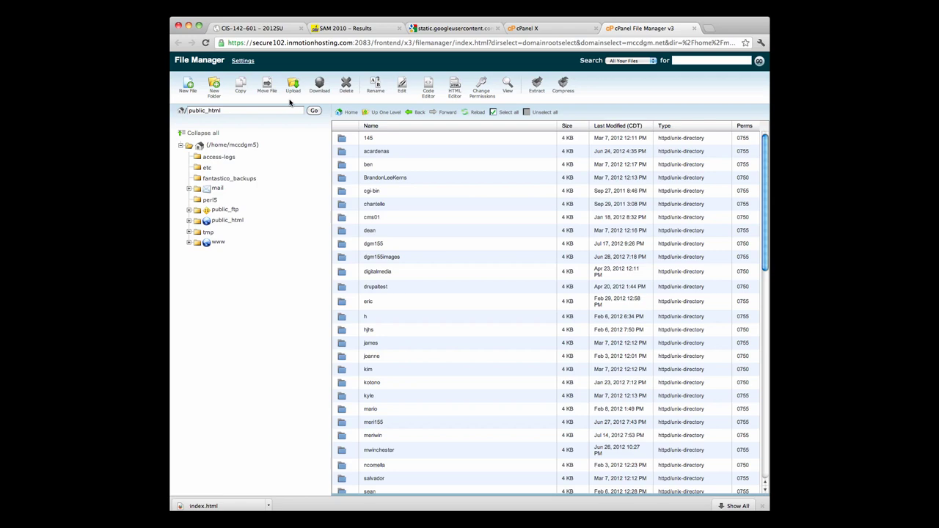
{"action": "scroll", "coordinate": [393, 153], "scroll_direction": "down", "scroll_amount": 15}
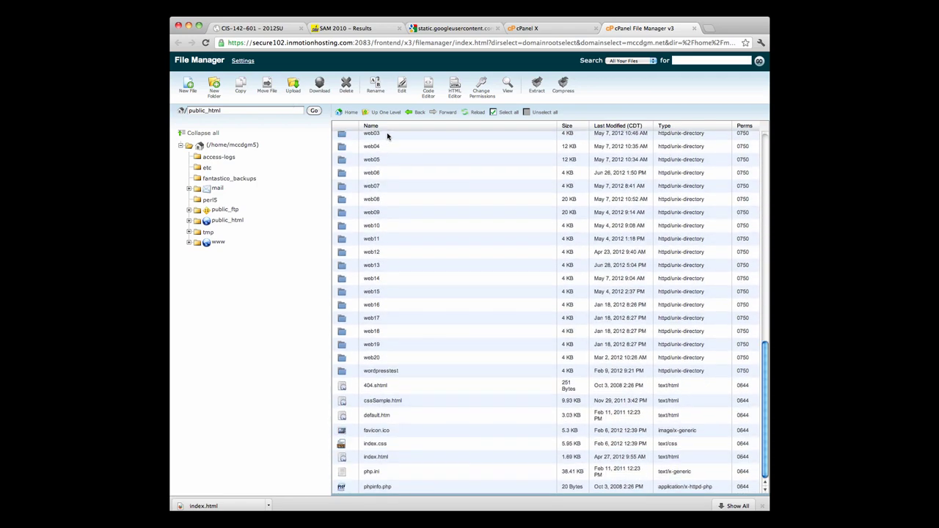
{"action": "left_click", "coordinate": [234, 145]}
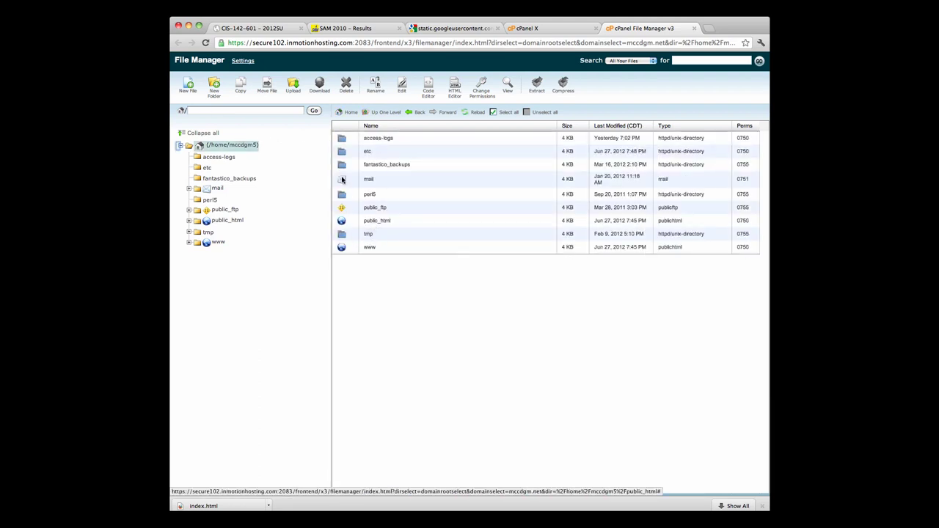
{"action": "double_click", "coordinate": [369, 224]}
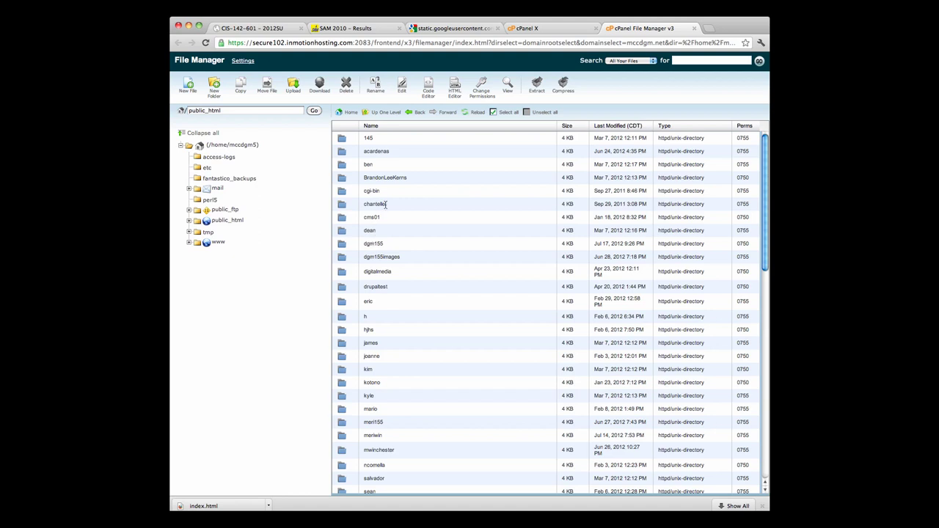
From the cPanel X tab, open Latest Visitors in the Logs section.
{"action": "left_click", "coordinate": [532, 29]}
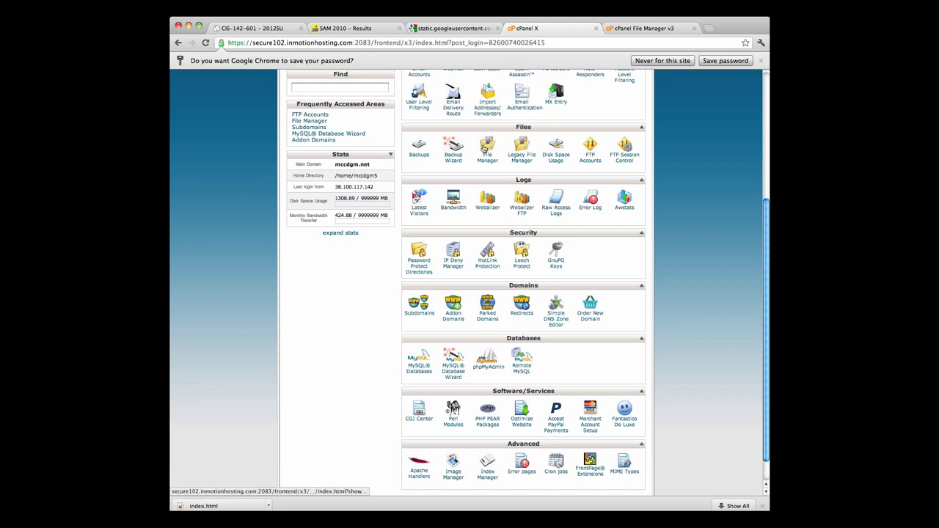
{"action": "scroll", "coordinate": [485, 143], "scroll_direction": "down", "scroll_amount": 1}
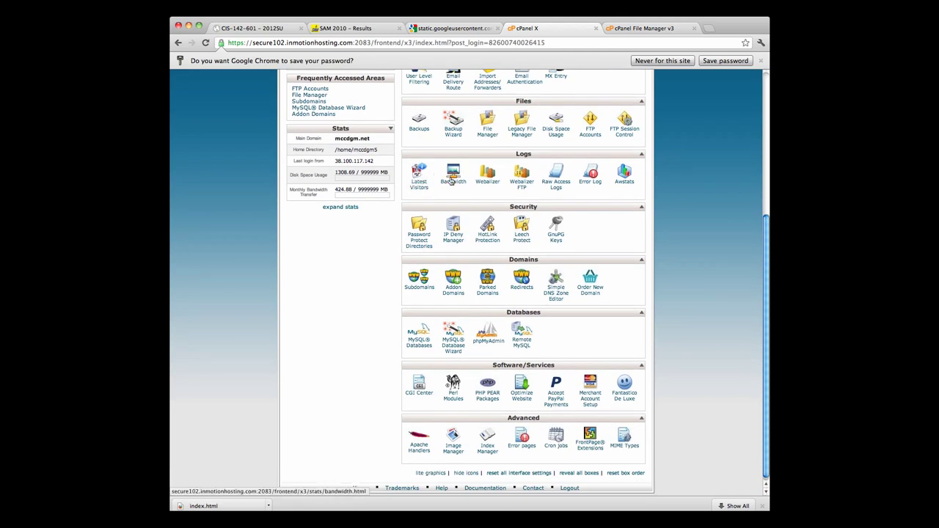
{"action": "left_click", "coordinate": [423, 179]}
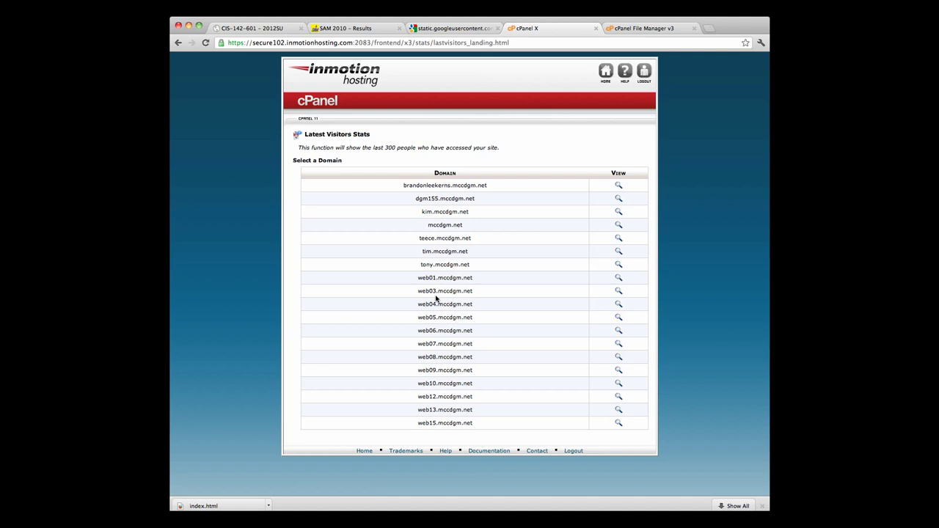
{"action": "left_click", "coordinate": [617, 225]}
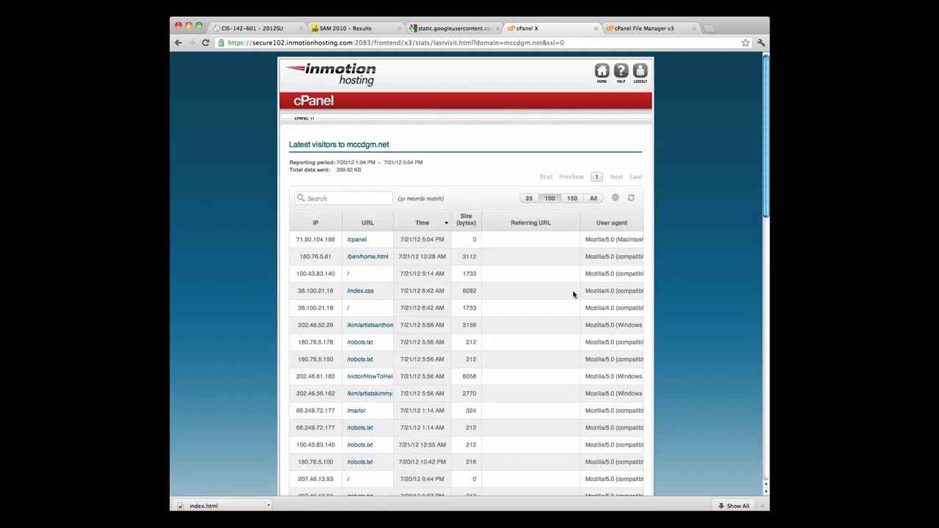
{"action": "scroll", "coordinate": [573, 295], "scroll_direction": "down", "scroll_amount": 3}
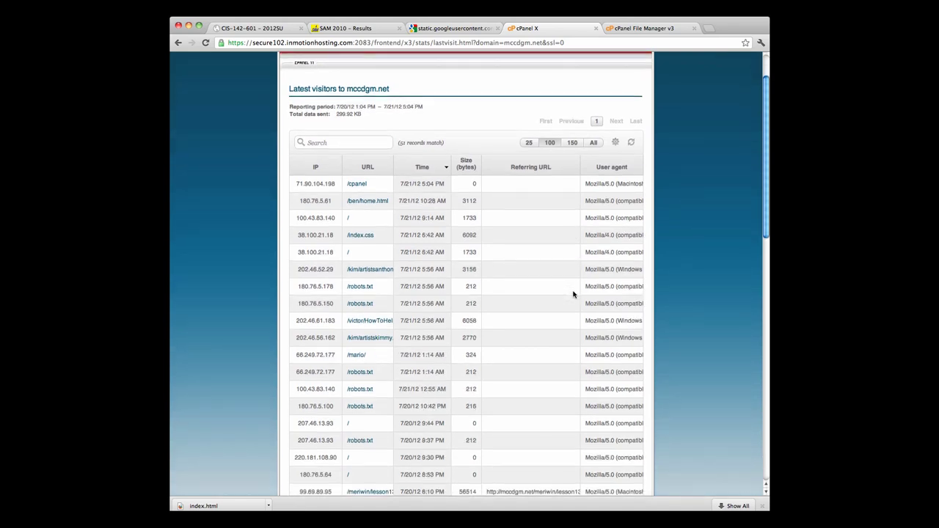
{"action": "scroll", "coordinate": [615, 284], "scroll_direction": "down", "scroll_amount": 5}
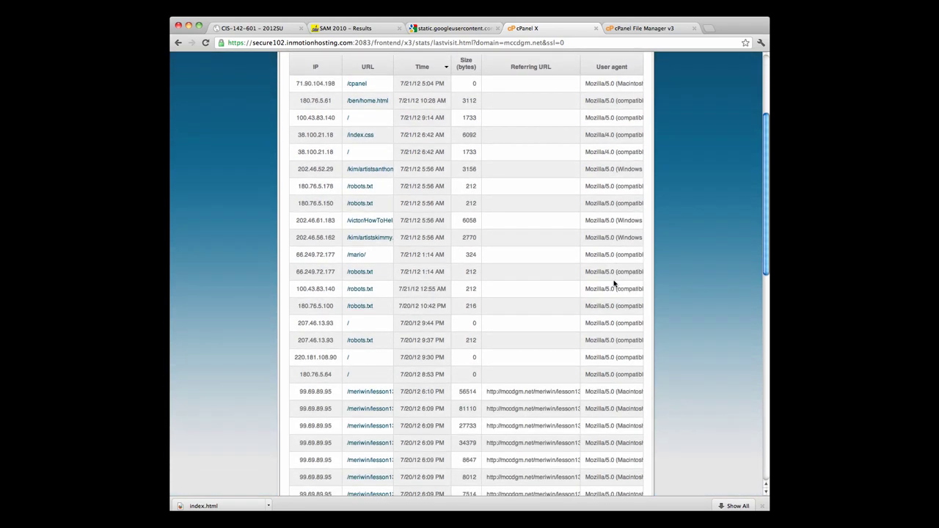
{"action": "scroll", "coordinate": [615, 284], "scroll_direction": "down", "scroll_amount": 6}
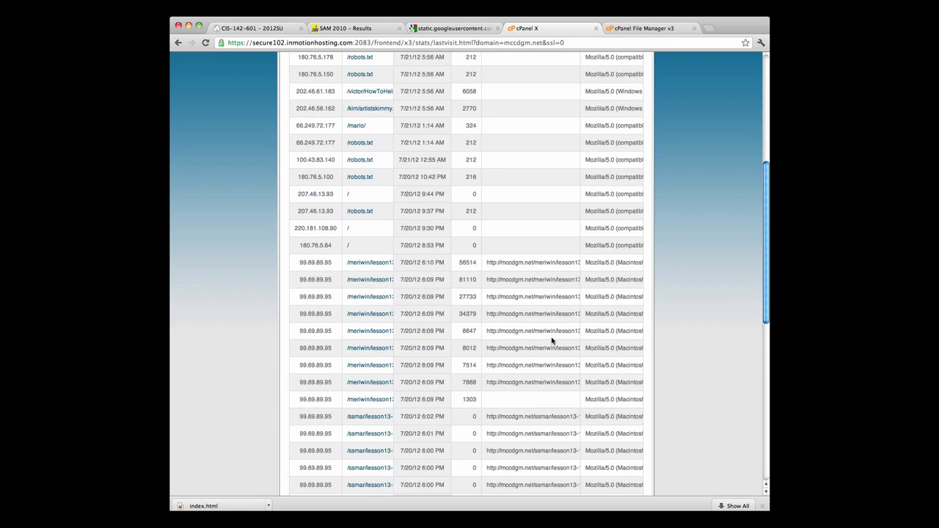
{"action": "scroll", "coordinate": [535, 356], "scroll_direction": "down", "scroll_amount": 15}
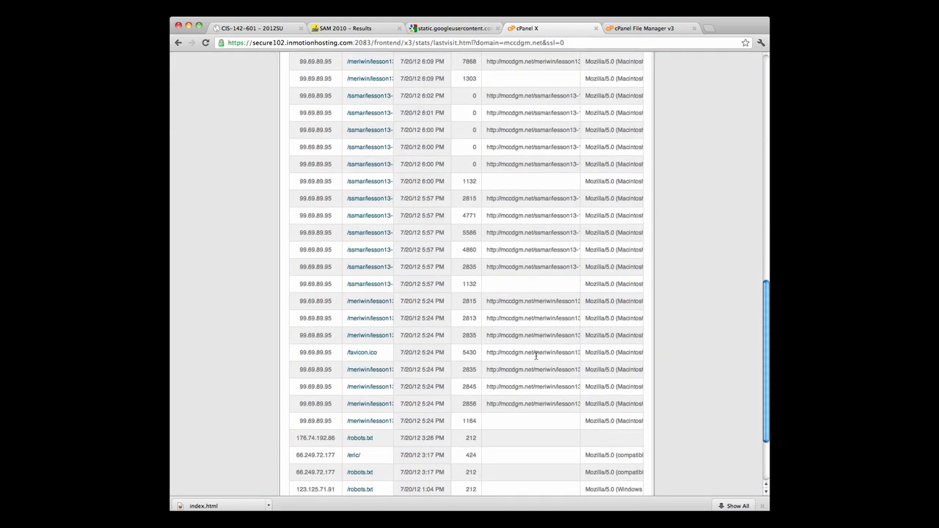
{"action": "scroll", "coordinate": [536, 356], "scroll_direction": "down", "scroll_amount": 5}
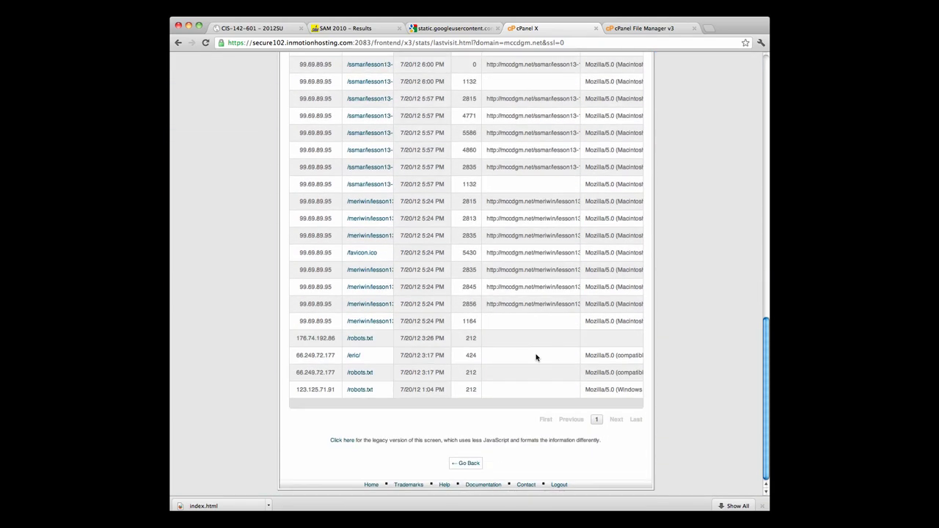
{"action": "scroll", "coordinate": [535, 357], "scroll_direction": "up", "scroll_amount": 20}
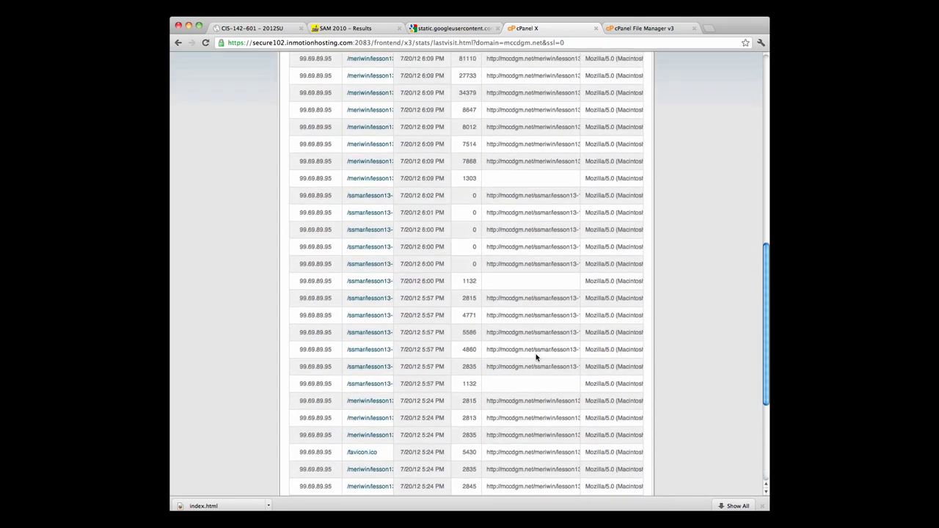
{"action": "scroll", "coordinate": [536, 358], "scroll_direction": "up", "scroll_amount": 3}
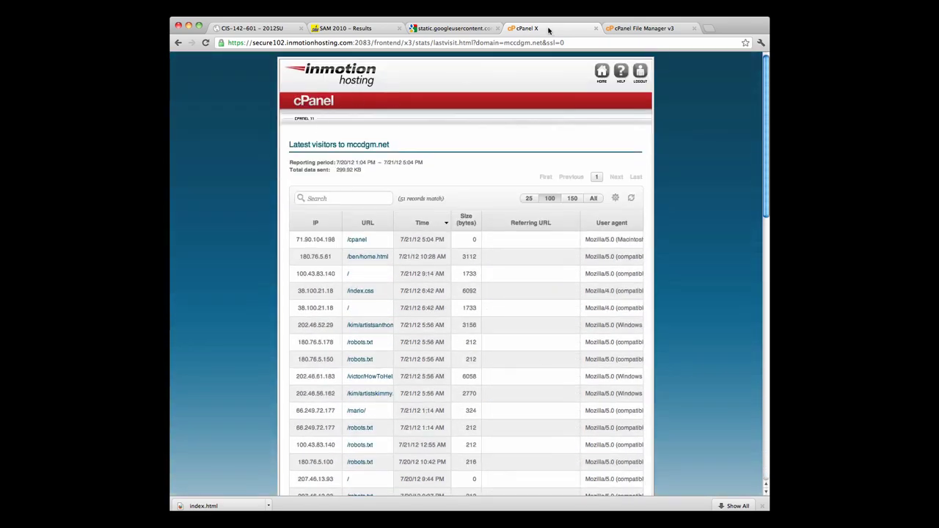
Go back to the cPanel home dashboard and scroll down to the Advanced section.
{"action": "left_click", "coordinate": [600, 70]}
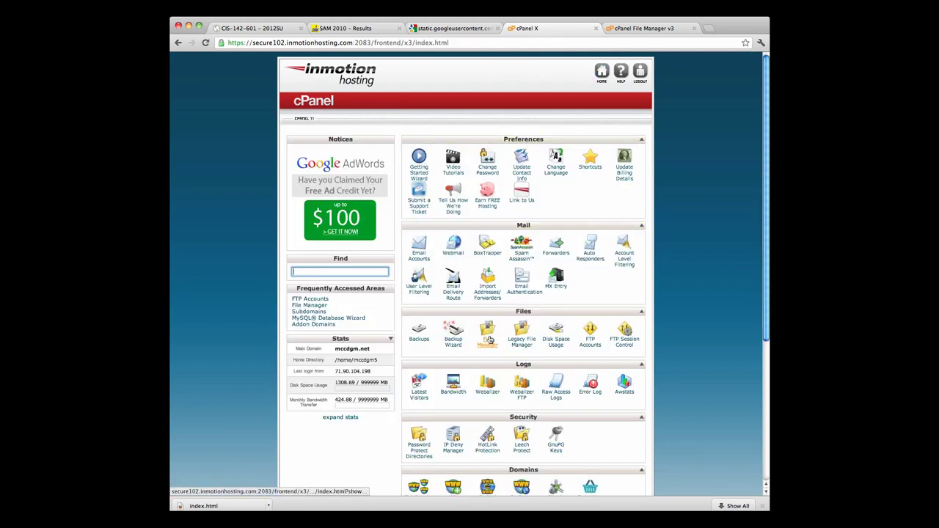
{"action": "scroll", "coordinate": [486, 358], "scroll_direction": "down", "scroll_amount": 1}
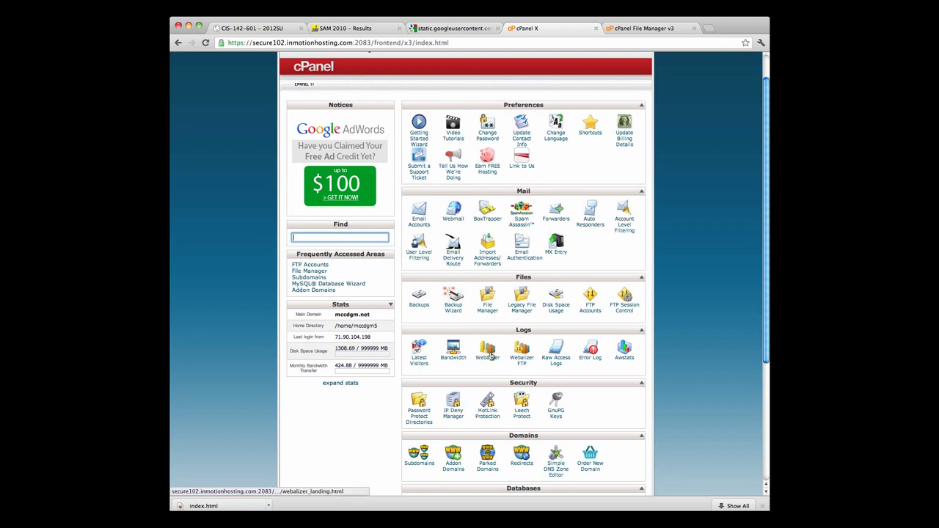
{"action": "scroll", "coordinate": [558, 356], "scroll_direction": "down", "scroll_amount": 3}
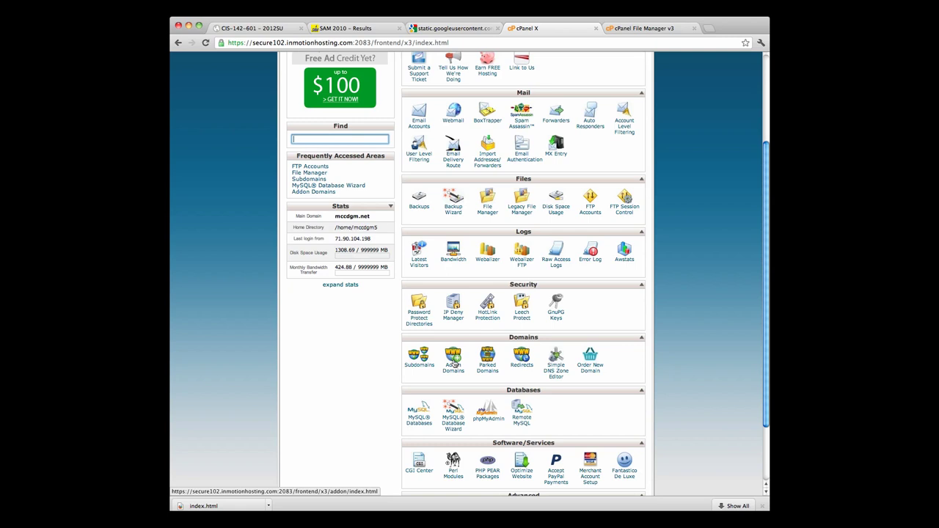
{"action": "scroll", "coordinate": [482, 363], "scroll_direction": "down", "scroll_amount": 3}
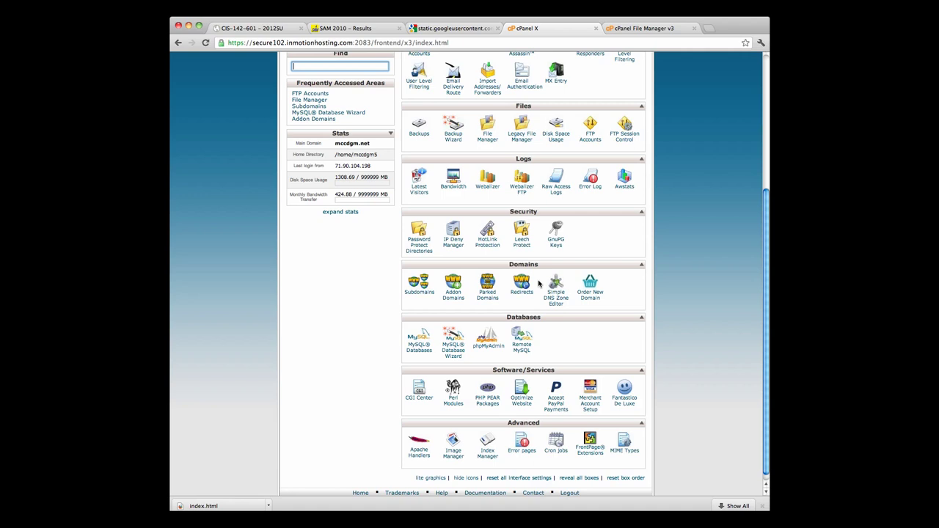
{"action": "scroll", "coordinate": [539, 283], "scroll_direction": "down", "scroll_amount": 1}
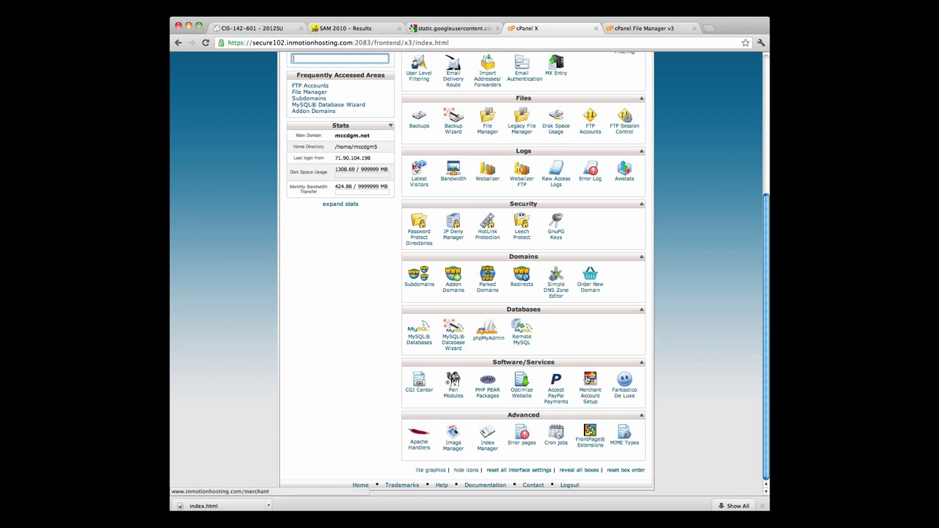
Launch Fantastico De Luxe and browse its script categories in the sidebar.
{"action": "left_click", "coordinate": [629, 379]}
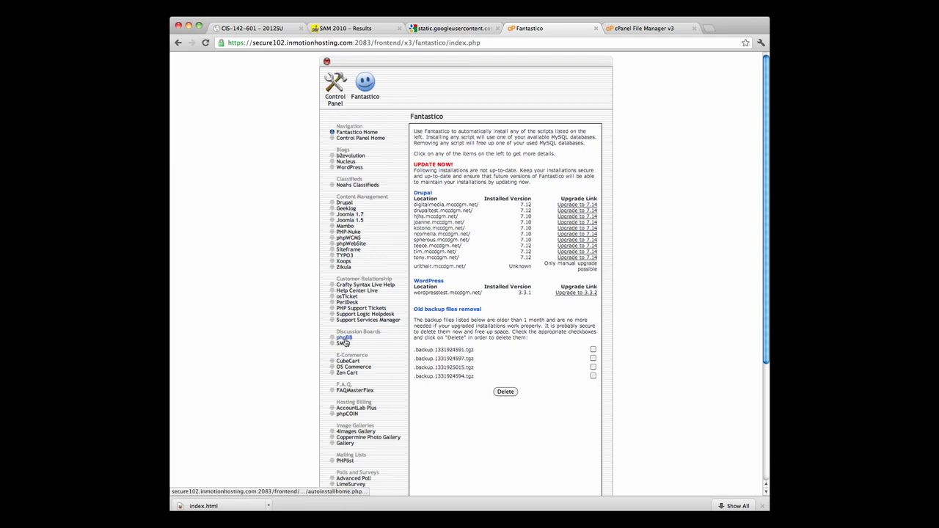
{"action": "scroll", "coordinate": [348, 395], "scroll_direction": "down", "scroll_amount": 5}
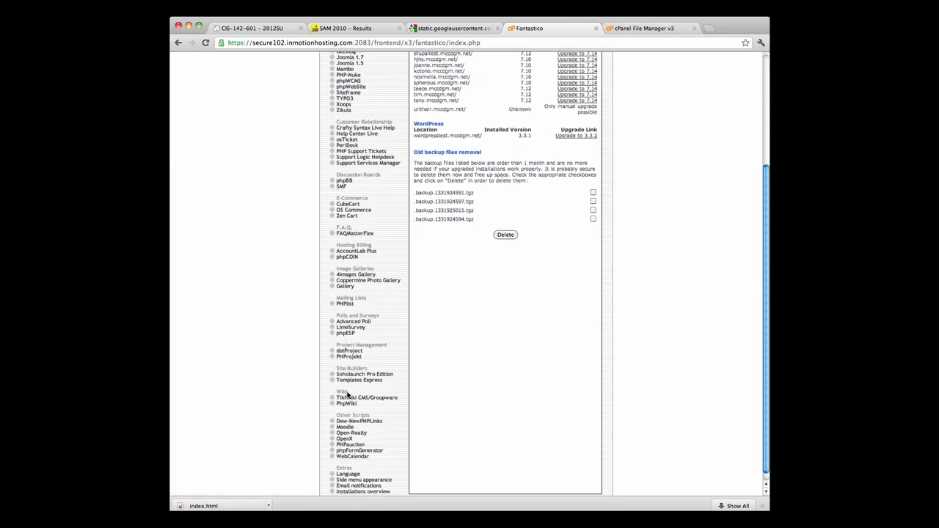
{"action": "scroll", "coordinate": [348, 394], "scroll_direction": "down", "scroll_amount": 1}
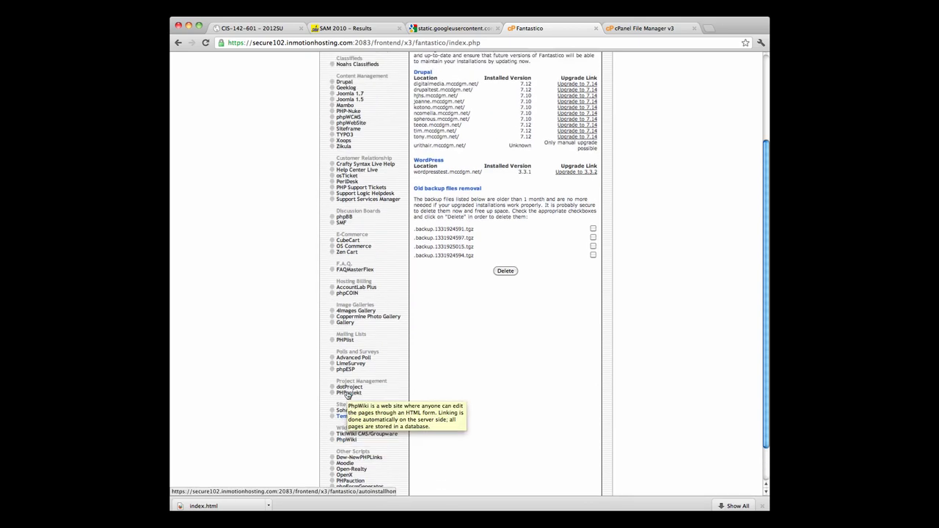
{"action": "scroll", "coordinate": [348, 395], "scroll_direction": "up", "scroll_amount": 5}
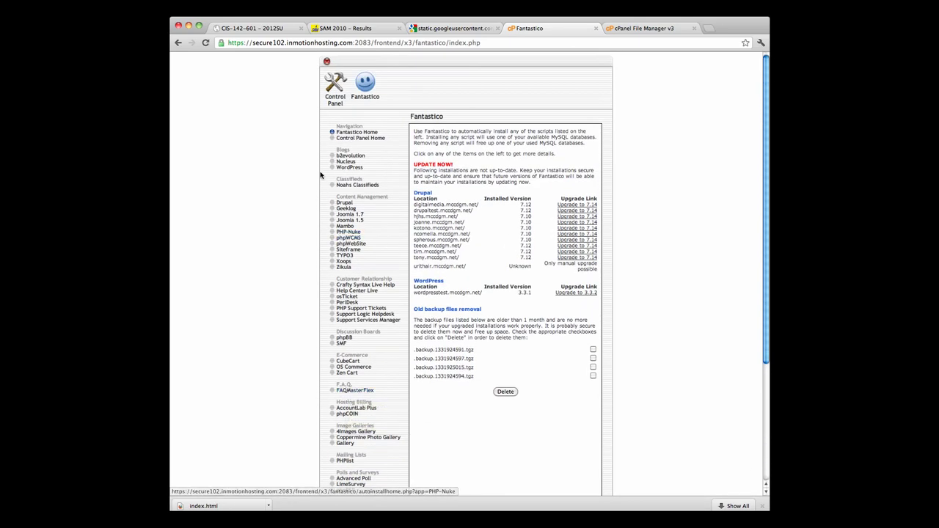
Go back from Fantastico to cPanel and review the Databases and Software/Services sections.
{"action": "left_click", "coordinate": [178, 43]}
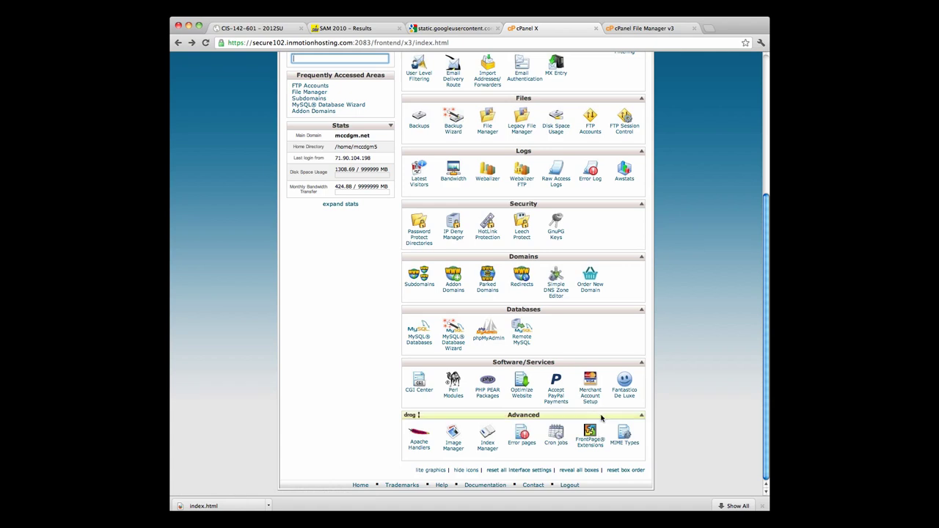
{"action": "scroll", "coordinate": [601, 418], "scroll_direction": "up", "scroll_amount": 5}
{"action": "scroll", "coordinate": [601, 408], "scroll_direction": "up", "scroll_amount": 1}
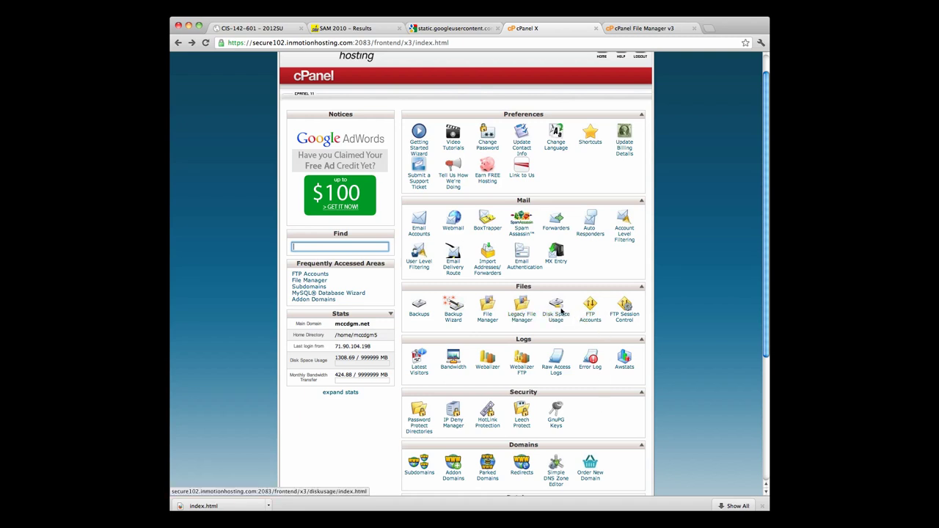
{"action": "scroll", "coordinate": [483, 314], "scroll_direction": "down", "scroll_amount": 2}
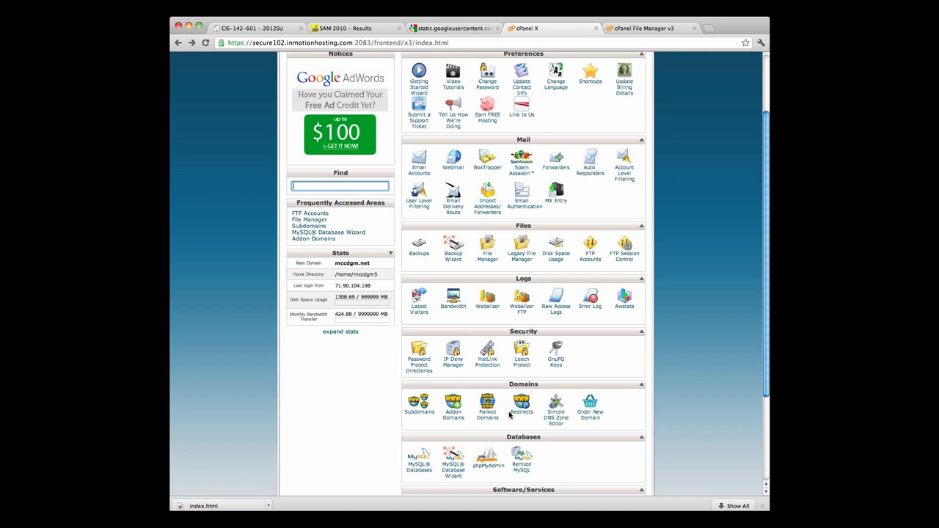
{"action": "scroll", "coordinate": [510, 416], "scroll_direction": "down", "scroll_amount": 1}
{"action": "scroll", "coordinate": [510, 415], "scroll_direction": "down", "scroll_amount": 2}
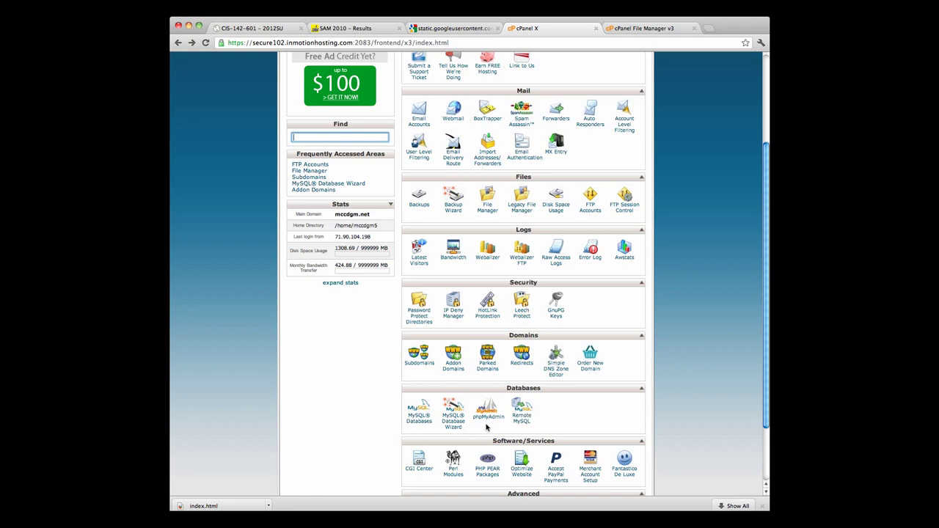
{"action": "scroll", "coordinate": [502, 418], "scroll_direction": "down", "scroll_amount": 3}
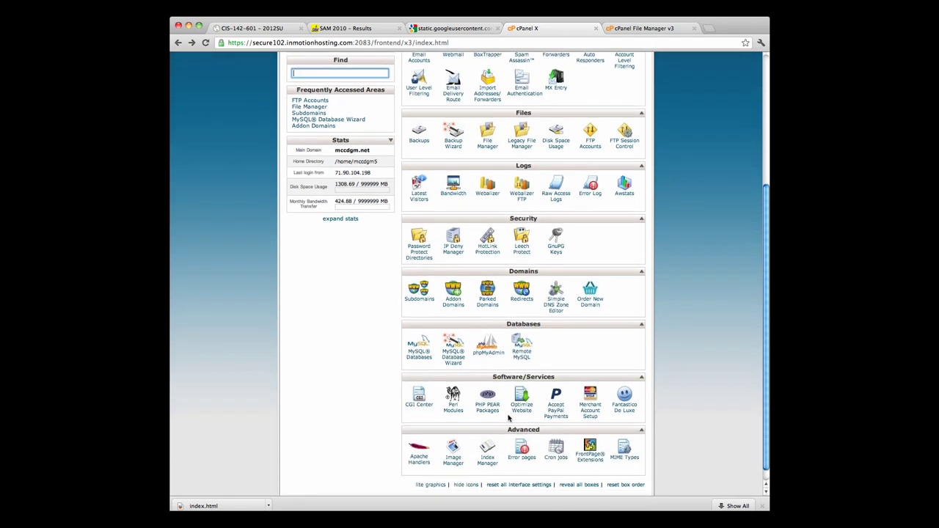
{"action": "scroll", "coordinate": [508, 416], "scroll_direction": "up", "scroll_amount": 3}
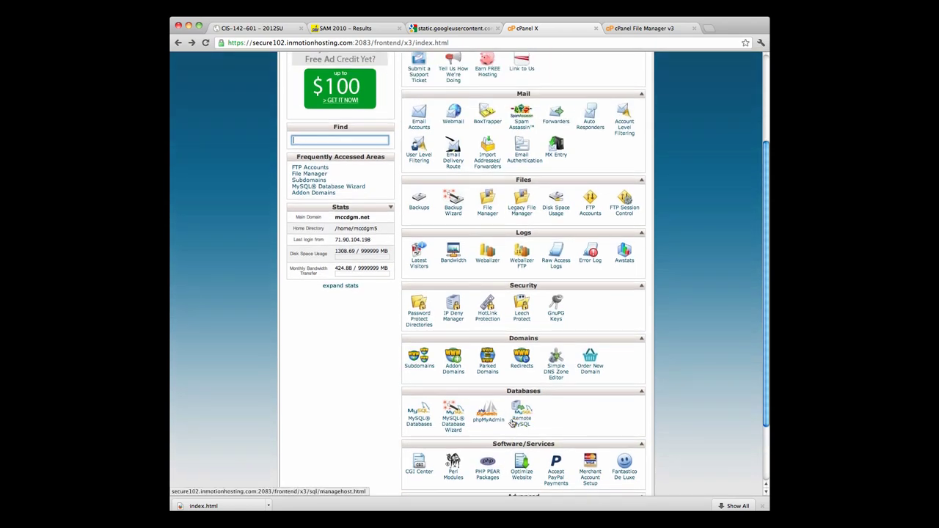
{"action": "scroll", "coordinate": [512, 422], "scroll_direction": "up", "scroll_amount": 6}
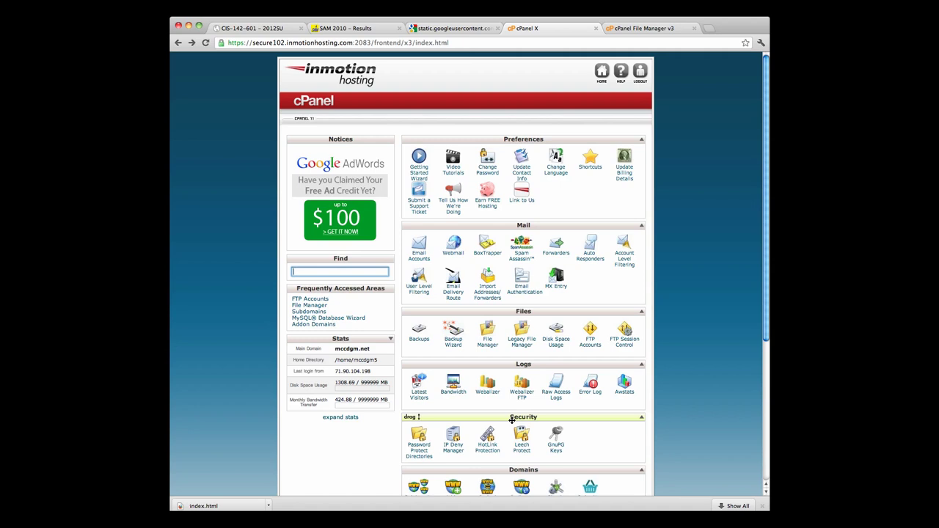
{"action": "scroll", "coordinate": [511, 419], "scroll_direction": "down", "scroll_amount": 3}
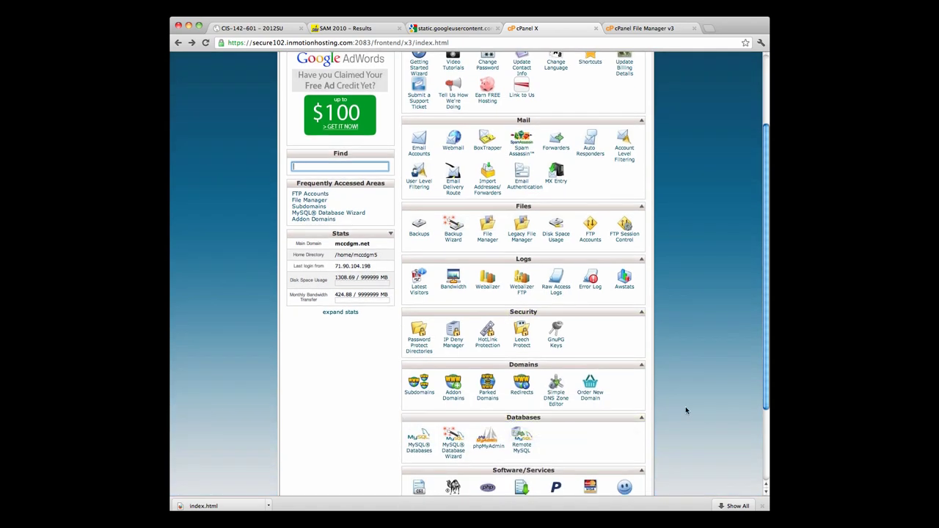
{"action": "scroll", "coordinate": [686, 411], "scroll_direction": "down", "scroll_amount": 2}
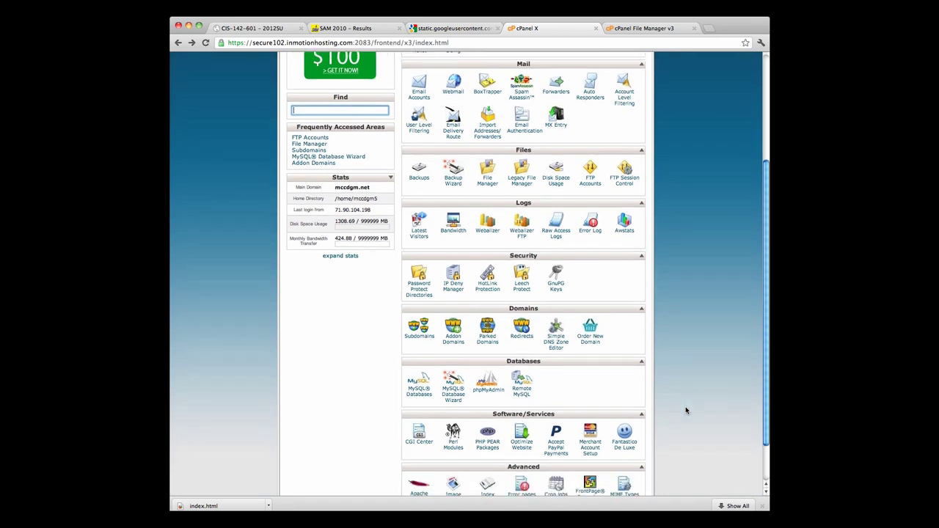
{"action": "scroll", "coordinate": [686, 411], "scroll_direction": "down", "scroll_amount": 2}
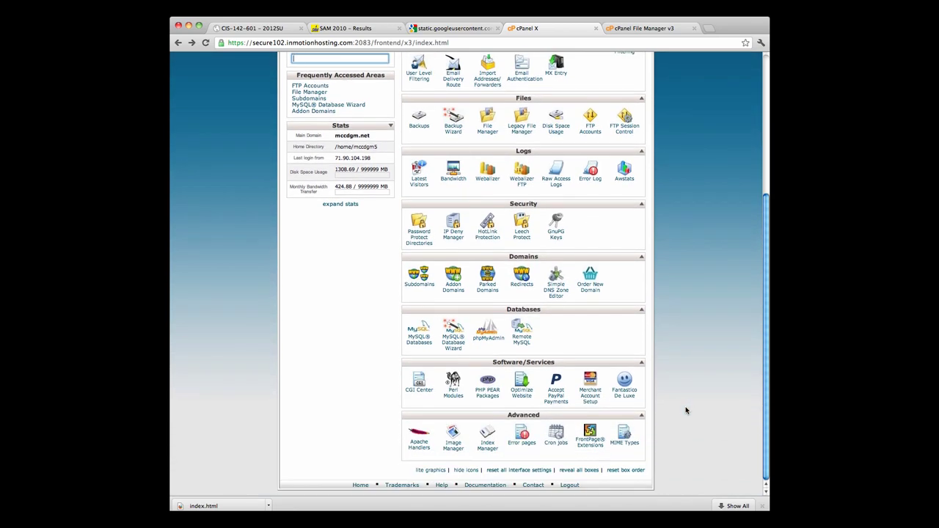
{"action": "scroll", "coordinate": [686, 411], "scroll_direction": "up", "scroll_amount": 6}
{"action": "scroll", "coordinate": [686, 410], "scroll_direction": "down", "scroll_amount": 1}
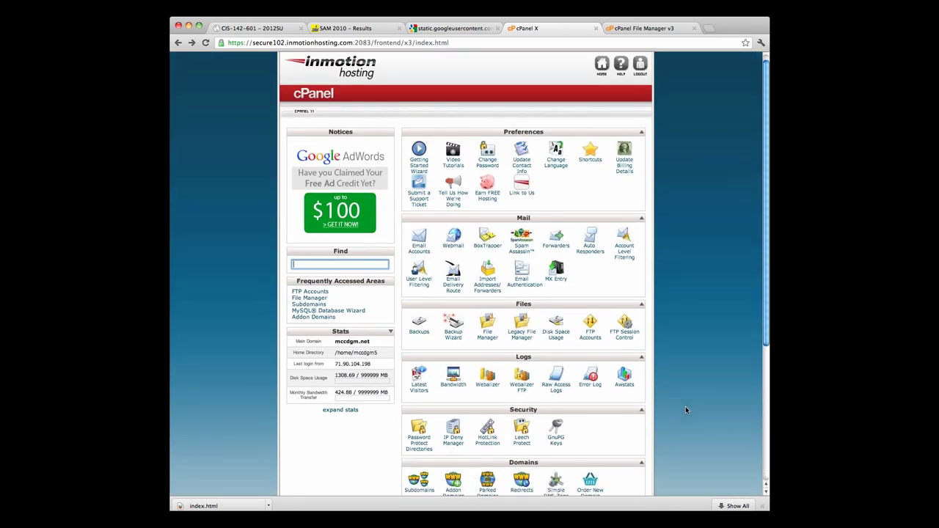